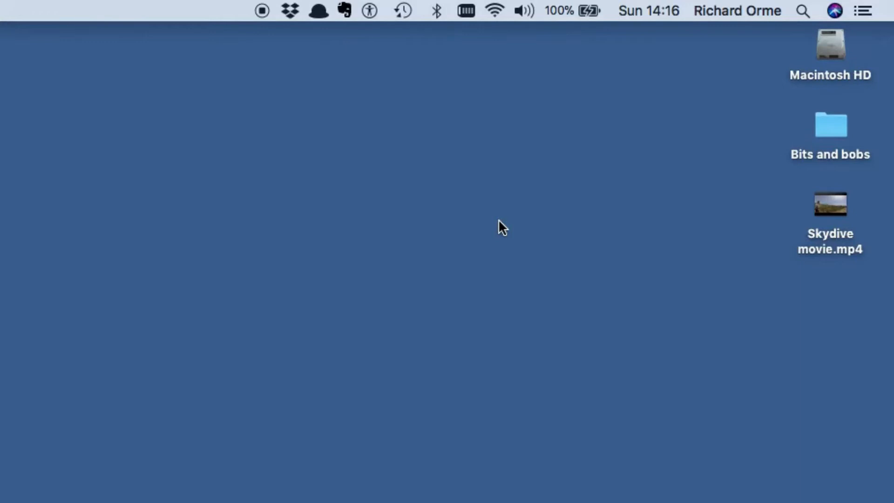
Step: Find the Mac's Terminal with a Spotlight search for "terminal" and launch it
{"action": "left_click", "coordinate": [801, 13]}
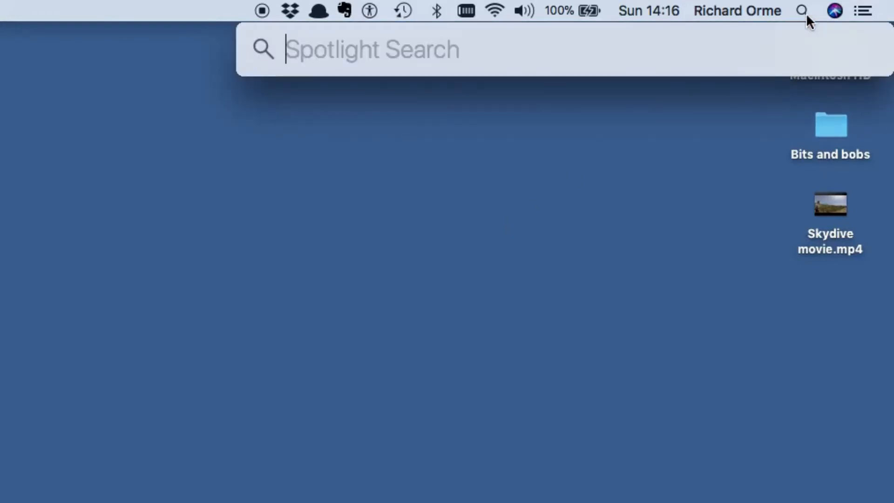
{"action": "type", "text": "terminal"}
{"action": "key", "text": "Return"}
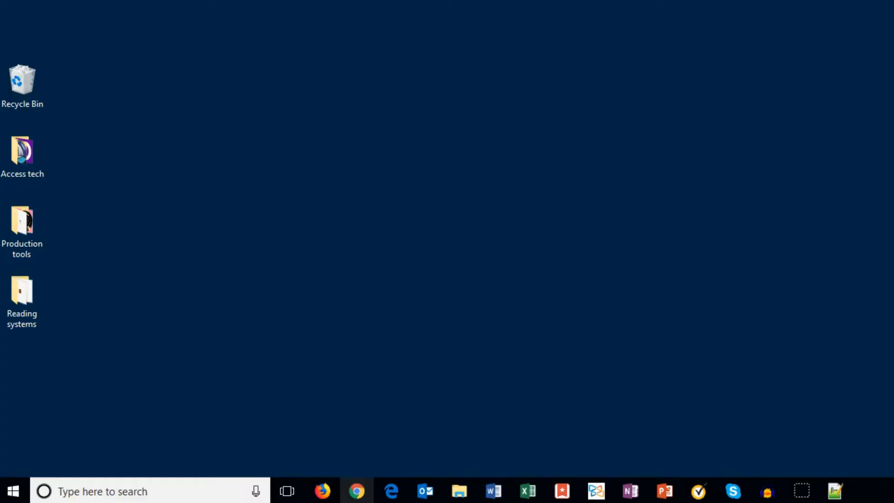
Step: Open the Windows Command Prompt by running cmd from the Run dialog
{"action": "key", "text": "super+r"}
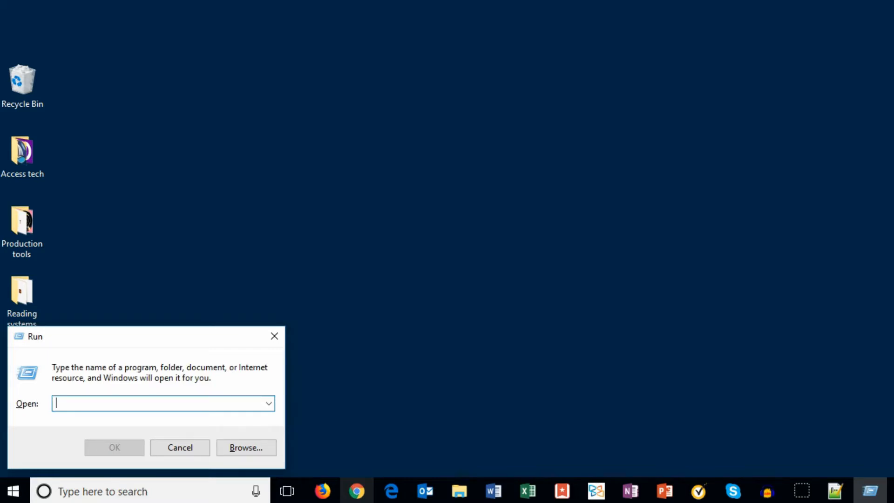
{"action": "type", "text": "cmd"}
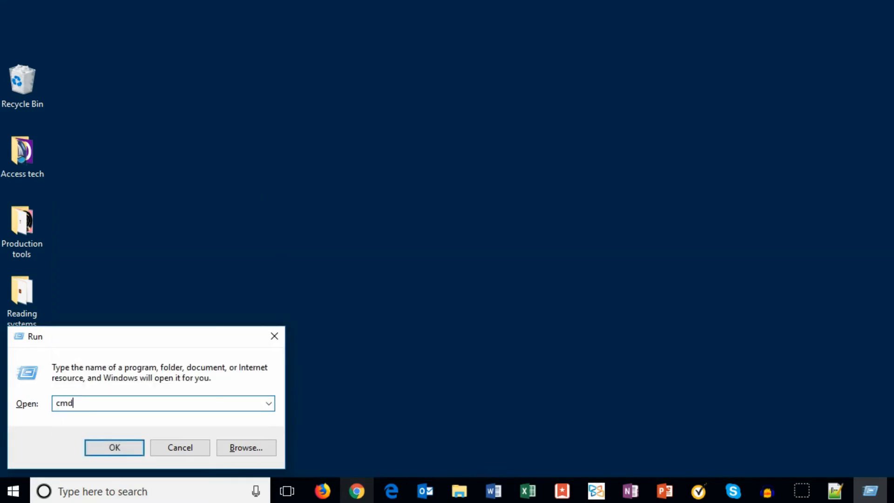
{"action": "key", "text": "Return"}
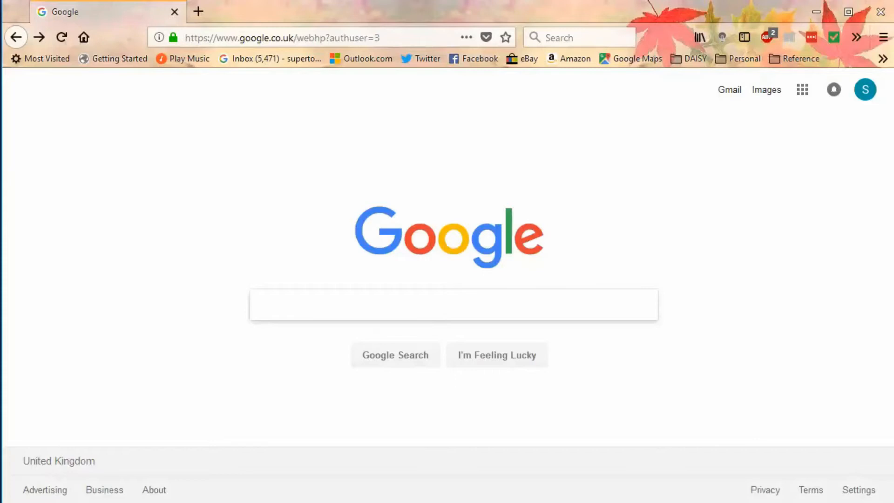
Step: Search Google for "node js" and open the official Node.js website from the results
{"action": "type", "text": "node"}
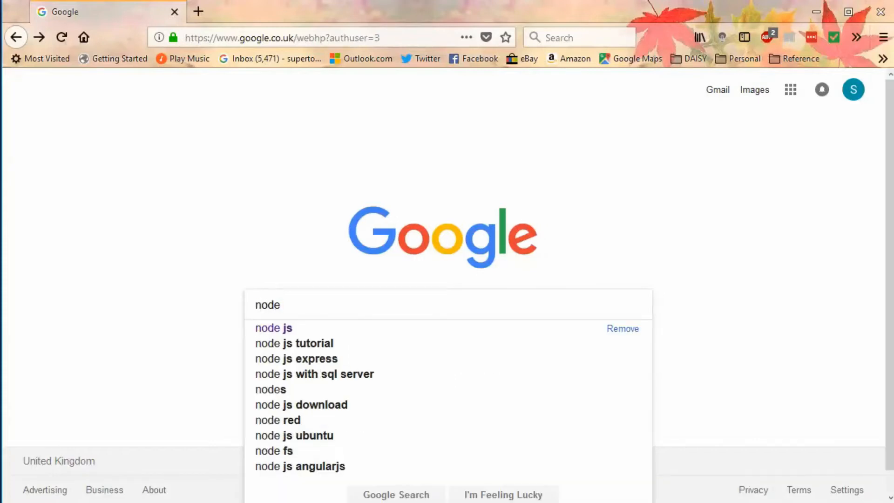
{"action": "type", "text": " js"}
{"action": "key", "text": "Return"}
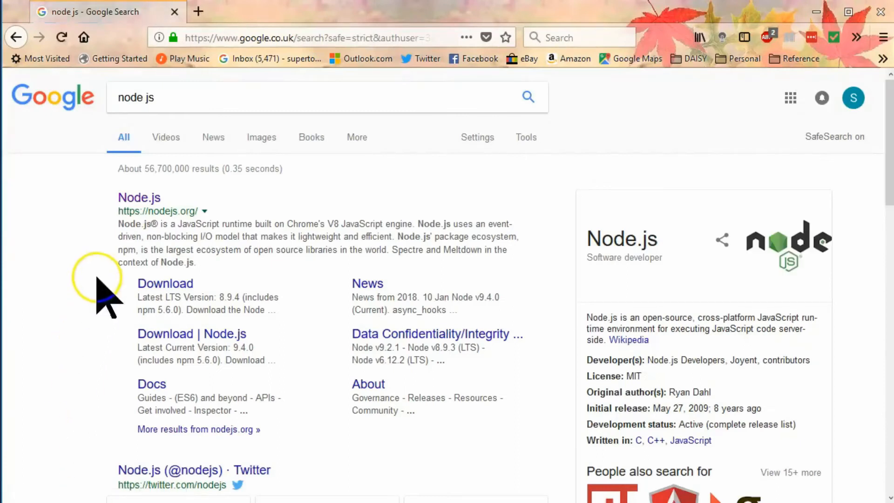
{"action": "left_click", "coordinate": [138, 195]}
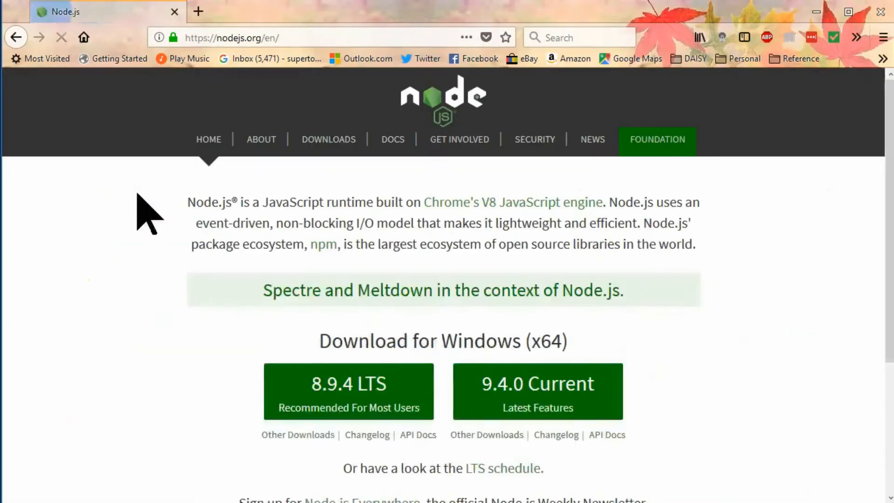
Step: Download the Node.js 8.9.4 LTS installer for Windows and launch the saved node-v8.9.4-x64.msi file
{"action": "left_click", "coordinate": [333, 387]}
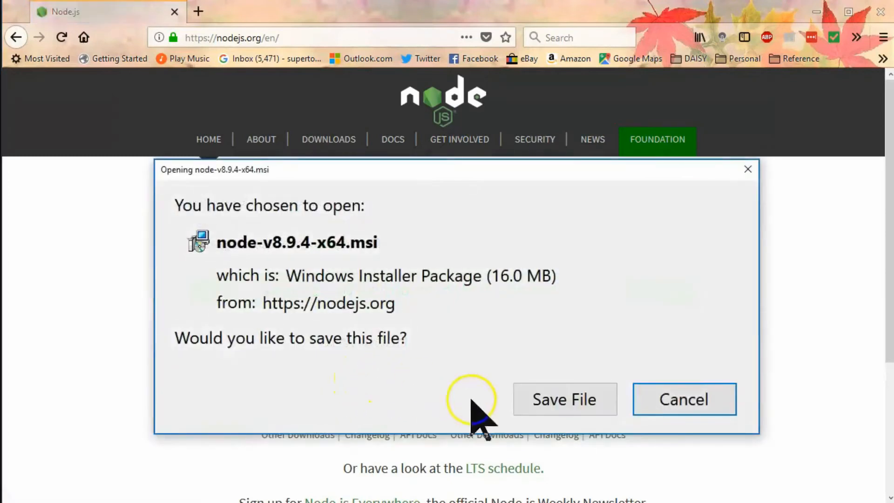
{"action": "left_click", "coordinate": [553, 399]}
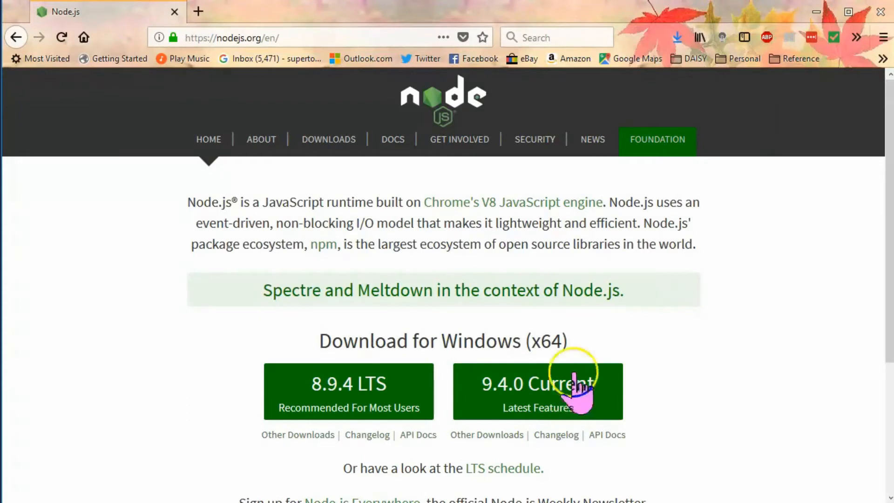
{"action": "left_click", "coordinate": [675, 31]}
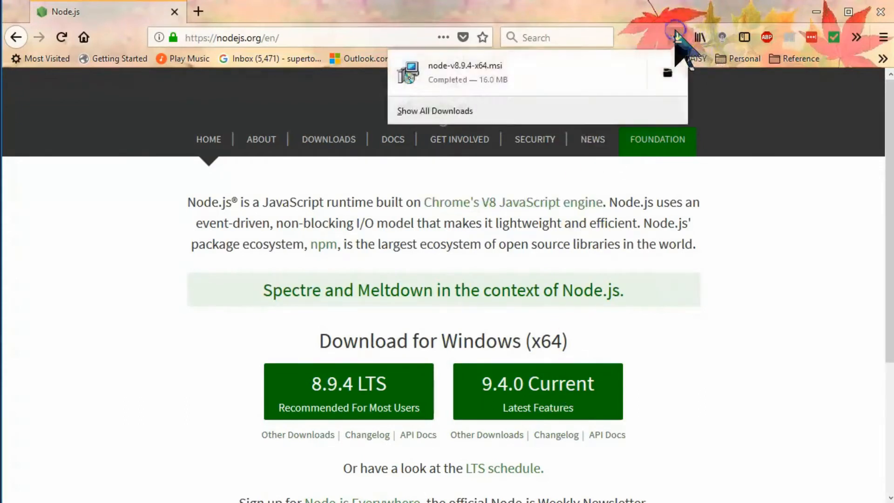
{"action": "left_click", "coordinate": [608, 78]}
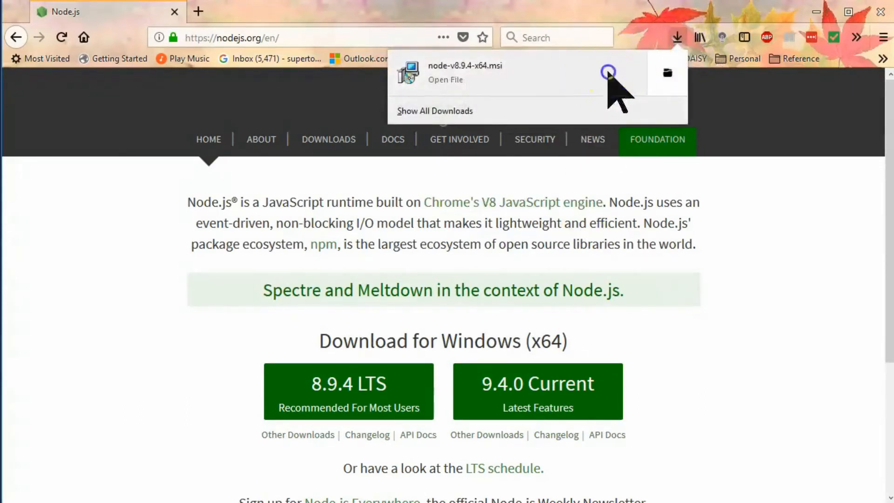
{"action": "left_click", "coordinate": [390, 313]}
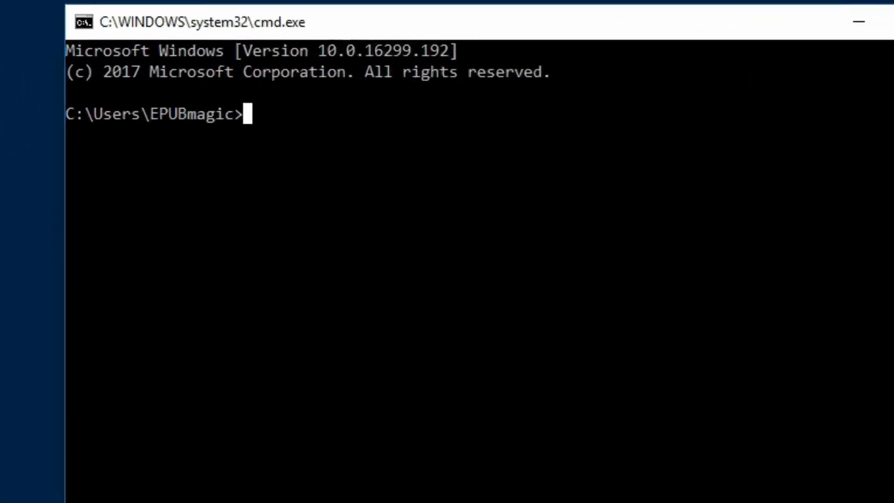
{"action": "type", "text": "npm"}
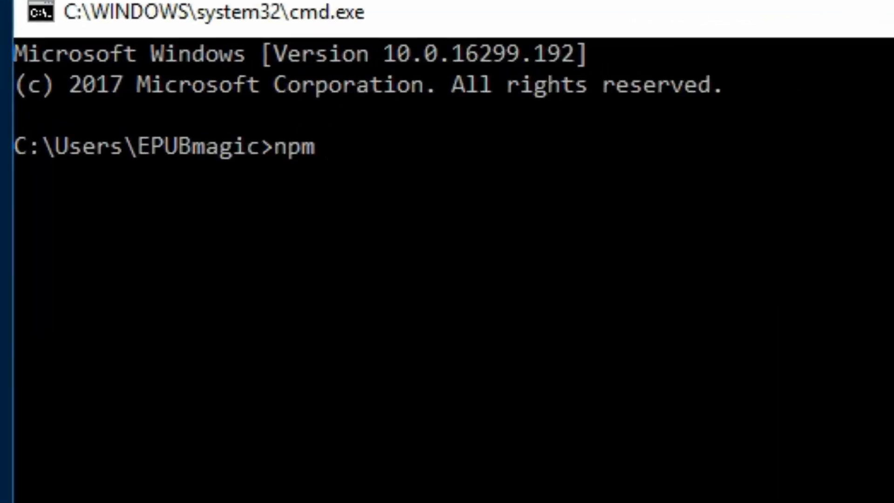
{"action": "type", "text": " -g "}
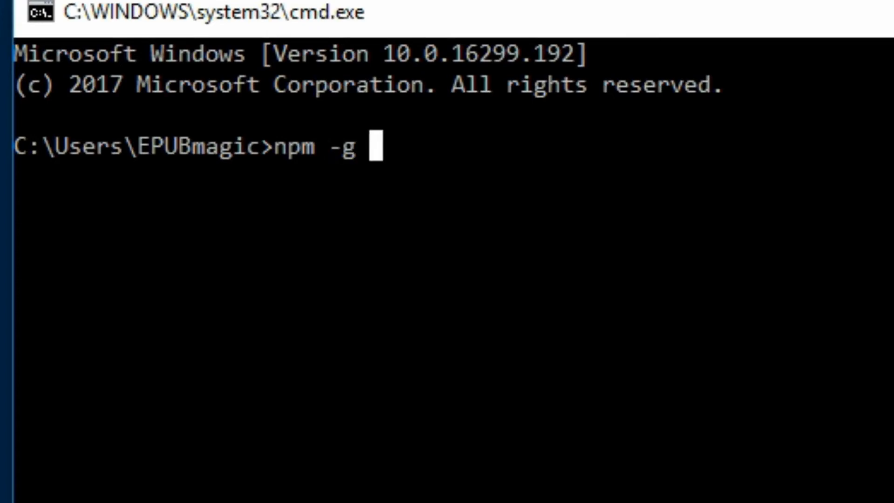
{"action": "type", "text": "install "}
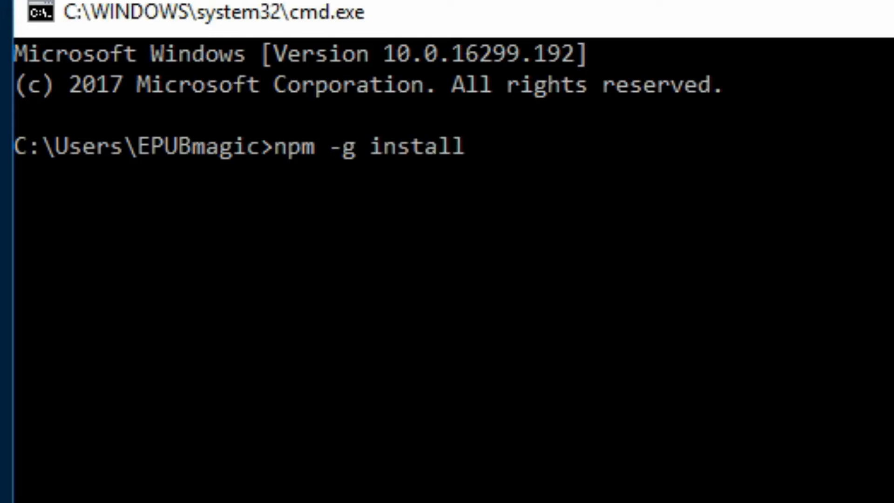
{"action": "type", "text": "@daisy"}
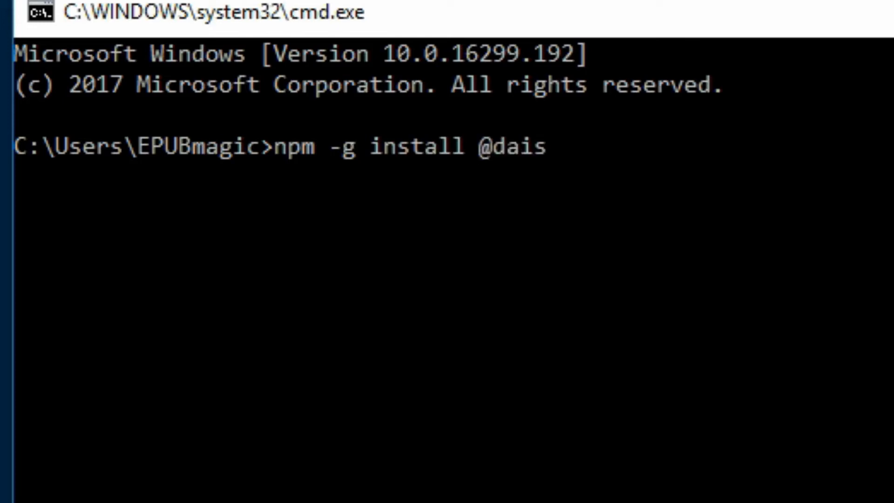
{"action": "type", "text": "/ace"}
{"action": "key", "text": "Return"}
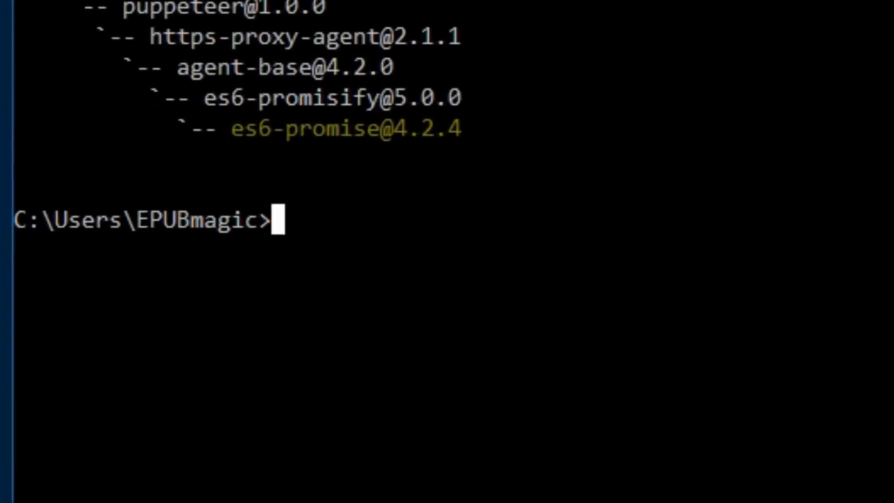
Step: Display Ace's command-line help with ace -h
{"action": "type", "text": "ace -h"}
{"action": "key", "text": "Return"}
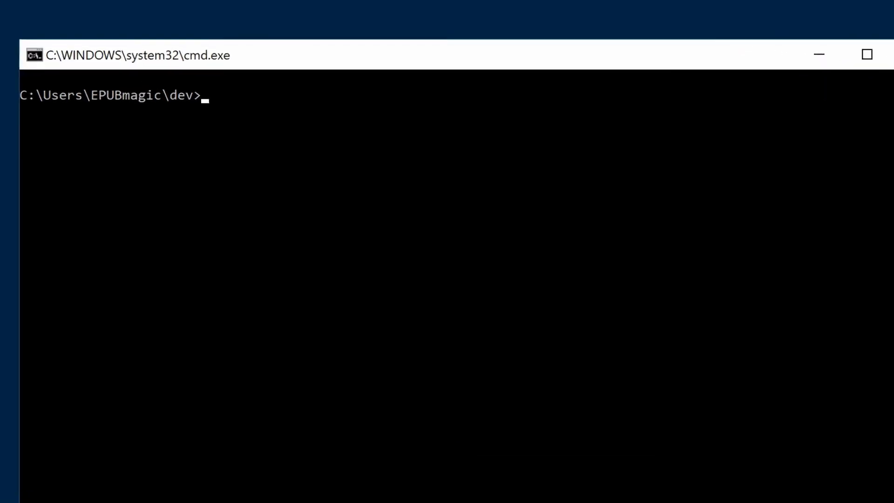
Step: Run Ace on cc-shared-culture.epub from the dev folder, outputting the report to acereport with ace -o acereport cc-shared-culture.epub
{"action": "type", "text": "ace -o a"}
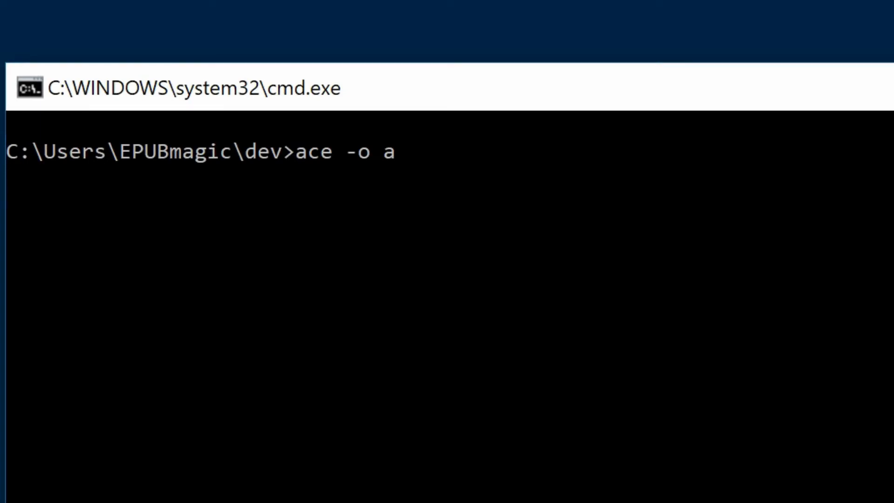
{"action": "type", "text": "cereport "}
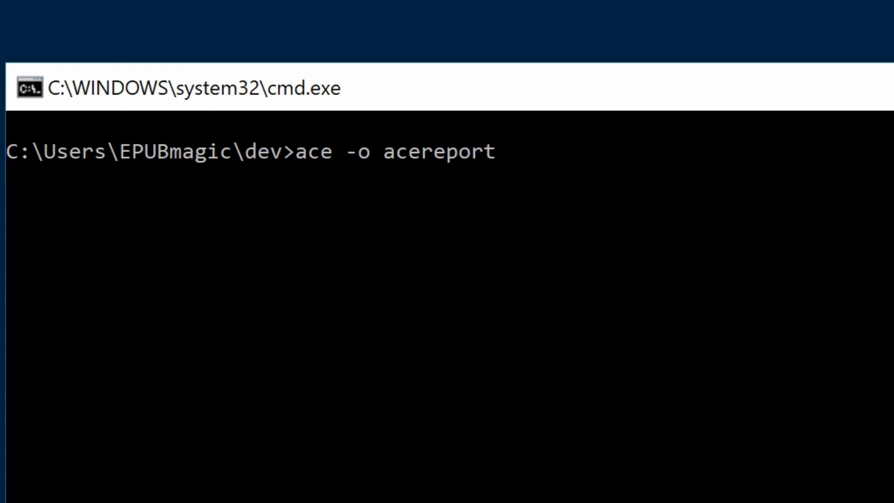
{"action": "type", "text": "cc-share"}
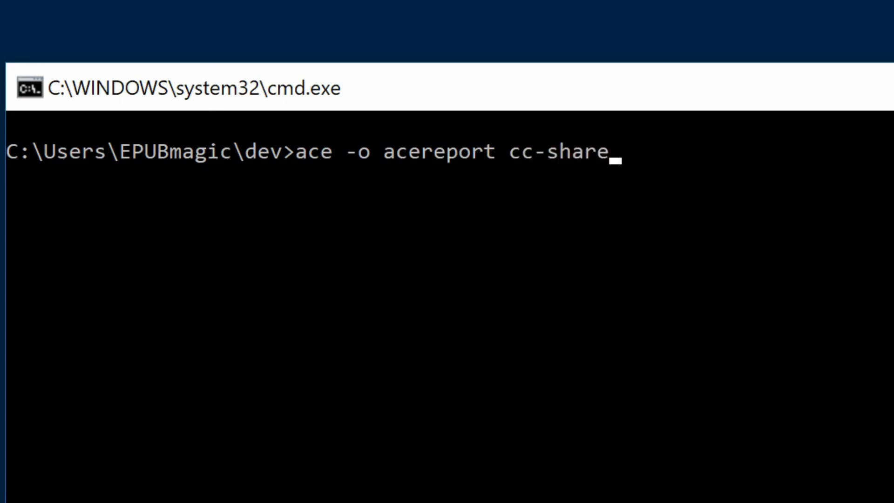
{"action": "type", "text": "d-culture"}
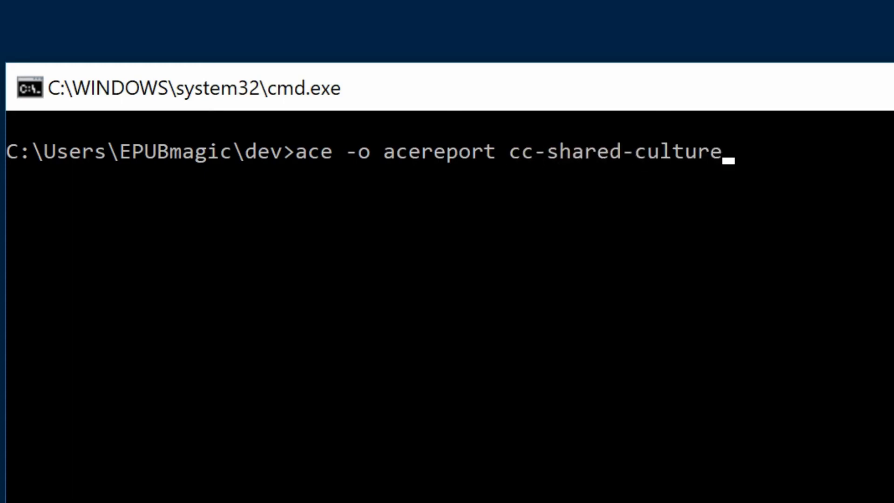
{"action": "type", "text": ".epub"}
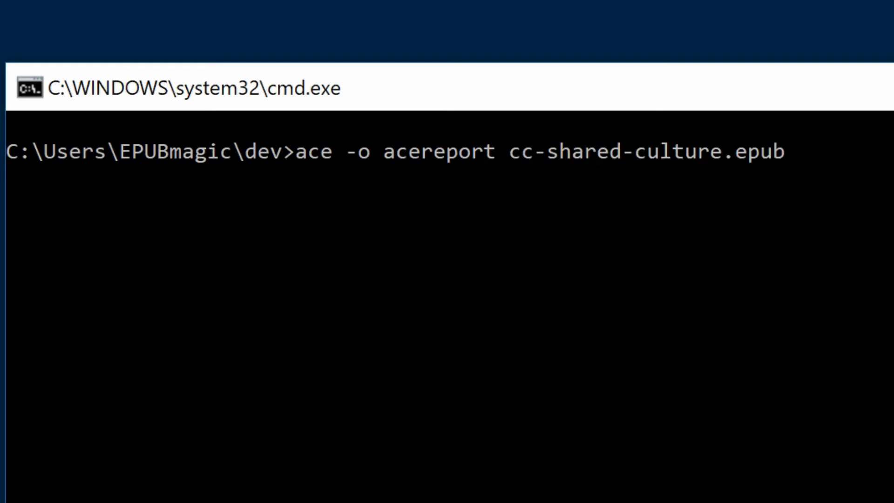
{"action": "key", "text": "Return"}
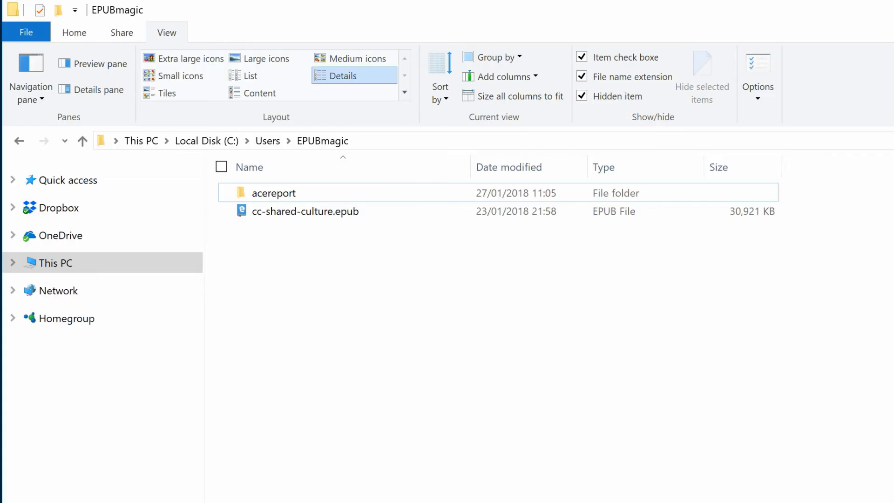
Step: Open report.html from the acereport folder and review its violations summary and detailed violations list
{"action": "double_click", "coordinate": [286, 194]}
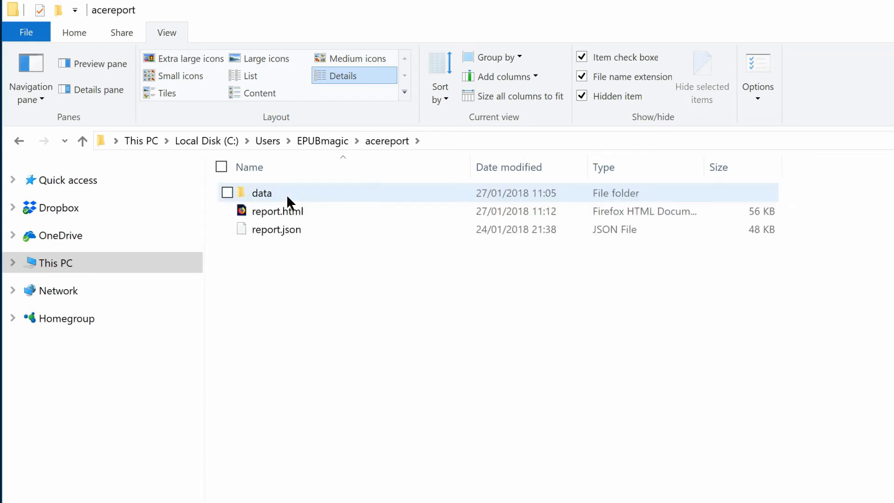
{"action": "double_click", "coordinate": [286, 211]}
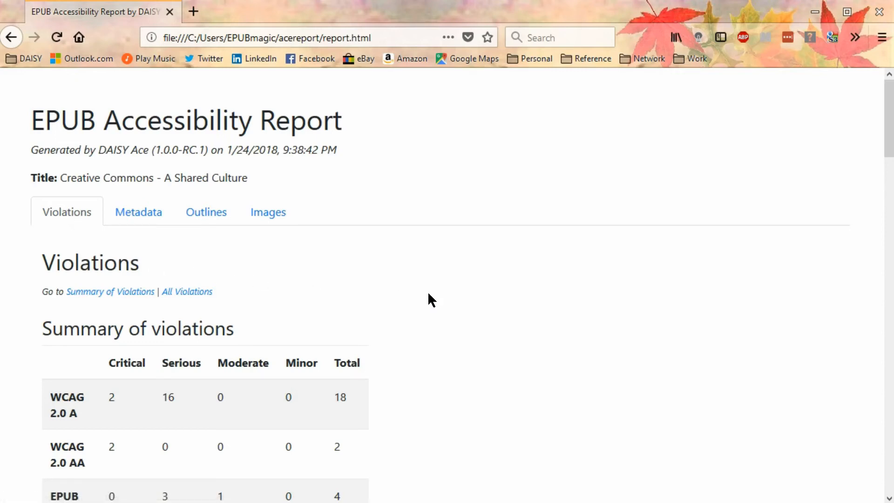
{"action": "scroll", "coordinate": [429, 293], "scroll_direction": "down", "scroll_amount": 5}
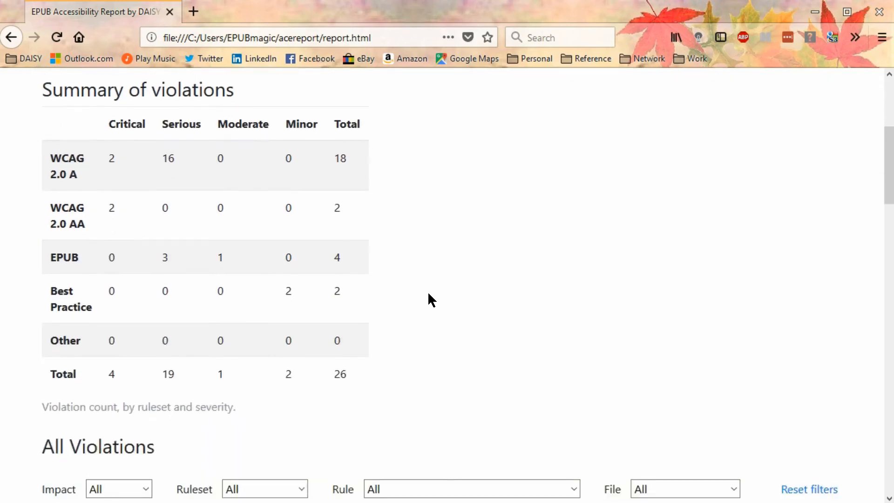
{"action": "scroll", "coordinate": [428, 298], "scroll_direction": "down", "scroll_amount": 6}
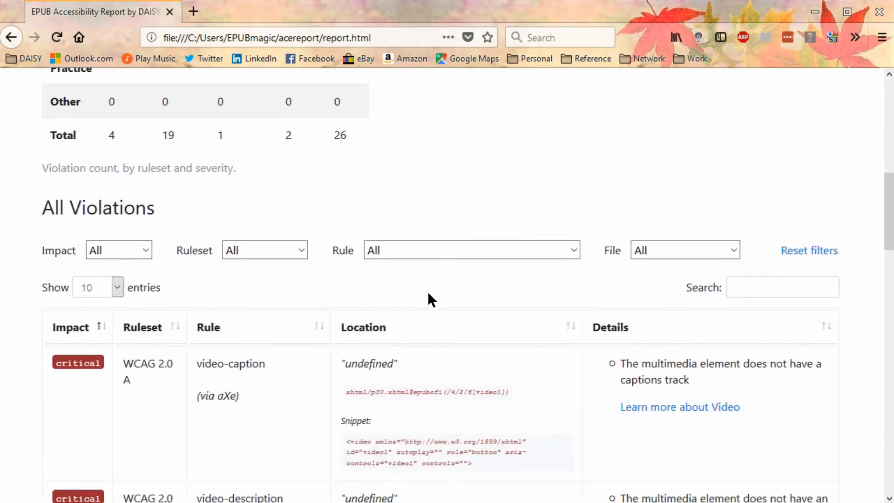
{"action": "scroll", "coordinate": [427, 291], "scroll_direction": "down", "scroll_amount": 4}
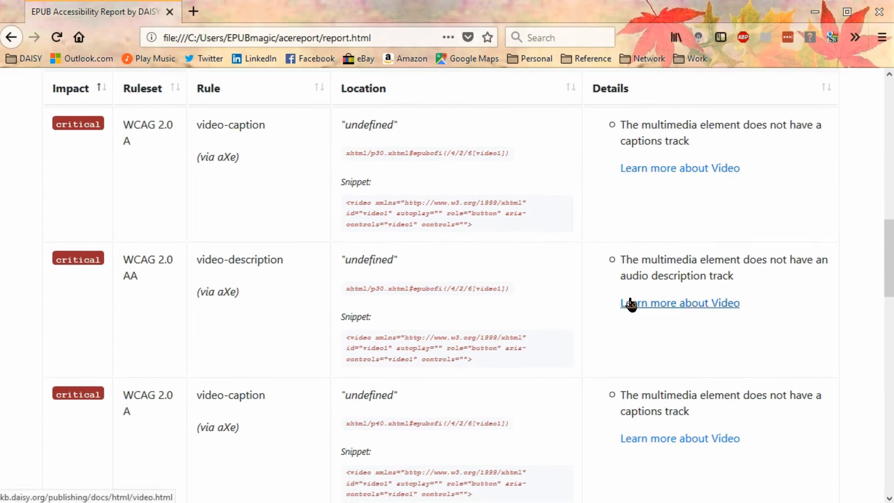
{"action": "scroll", "coordinate": [482, 288], "scroll_direction": "up", "scroll_amount": 10}
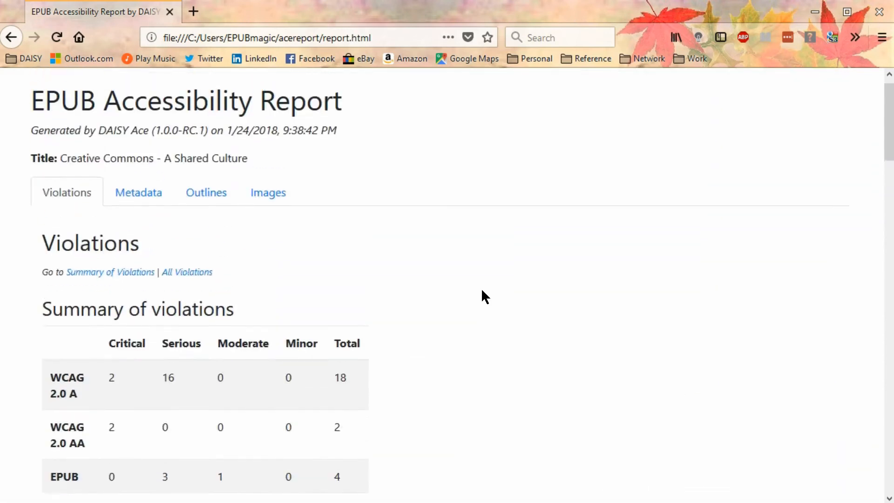
Step: Examine the report's metadata section, including the publication metadata table and the accessibility metadata
{"action": "left_click", "coordinate": [145, 214]}
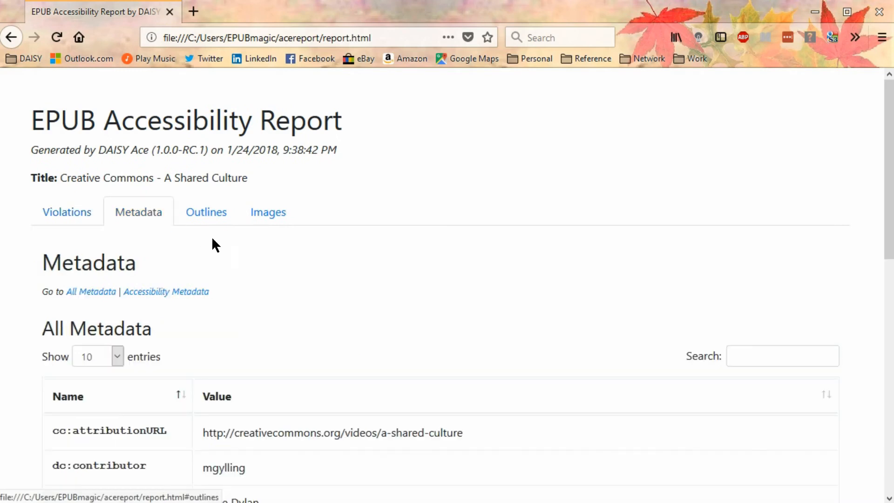
{"action": "scroll", "coordinate": [319, 278], "scroll_direction": "down", "scroll_amount": 7}
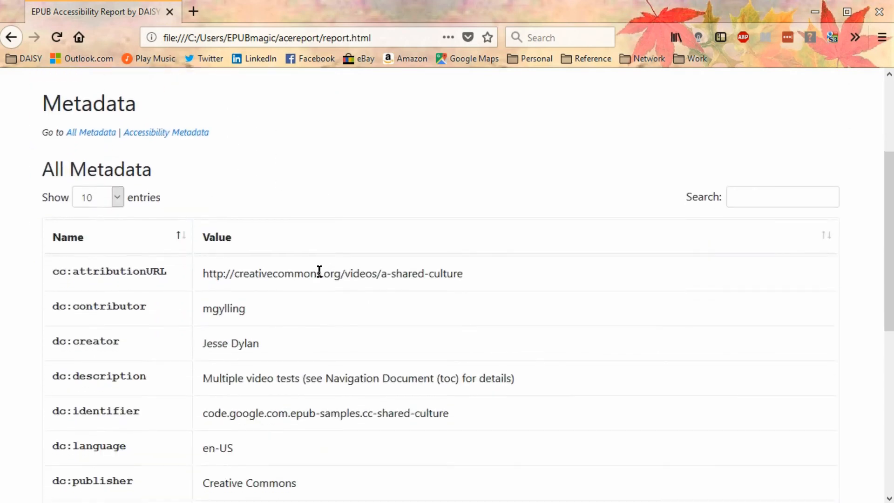
{"action": "scroll", "coordinate": [319, 272], "scroll_direction": "down", "scroll_amount": 4}
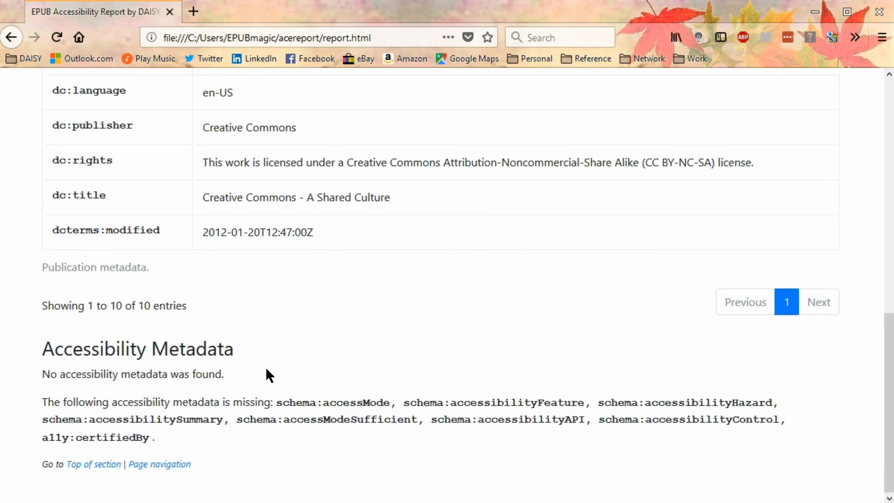
{"action": "scroll", "coordinate": [270, 363], "scroll_direction": "up", "scroll_amount": 5}
{"action": "scroll", "coordinate": [271, 365], "scroll_direction": "up", "scroll_amount": 1}
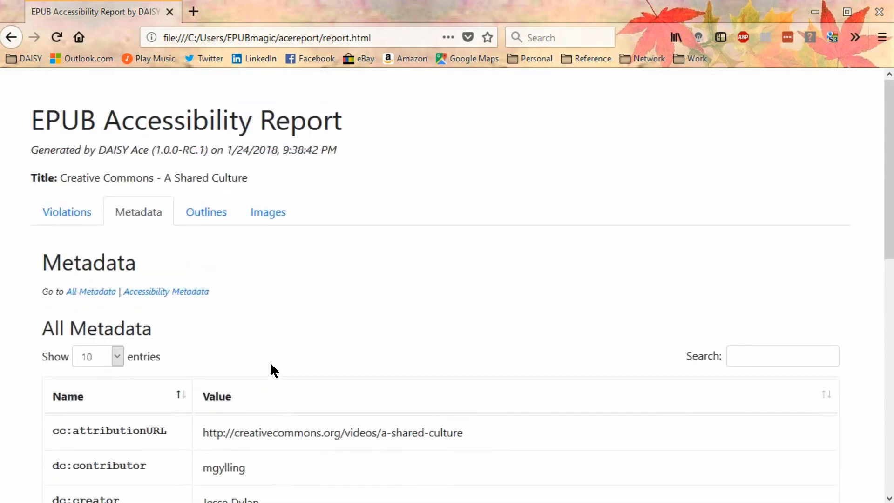
Step: Examine the report's outlines section, comparing the EPUB table of contents, headings outline and HTML outline
{"action": "left_click", "coordinate": [205, 216]}
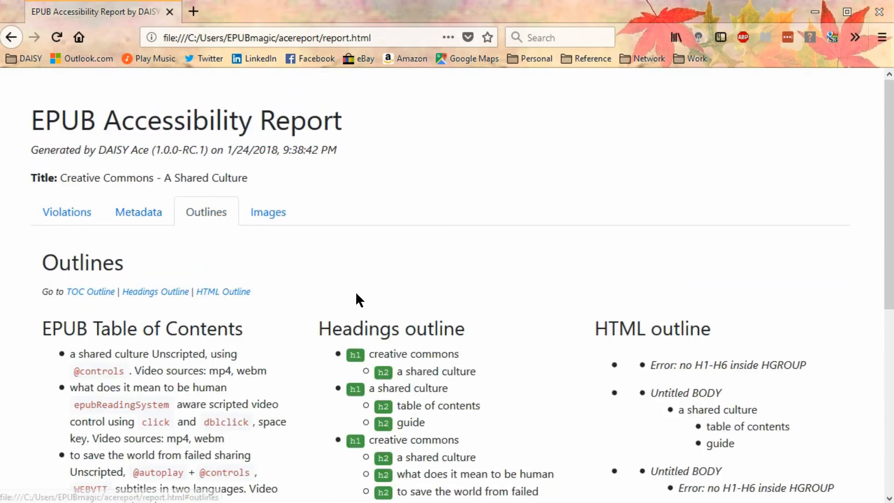
{"action": "scroll", "coordinate": [367, 297], "scroll_direction": "down", "scroll_amount": 6}
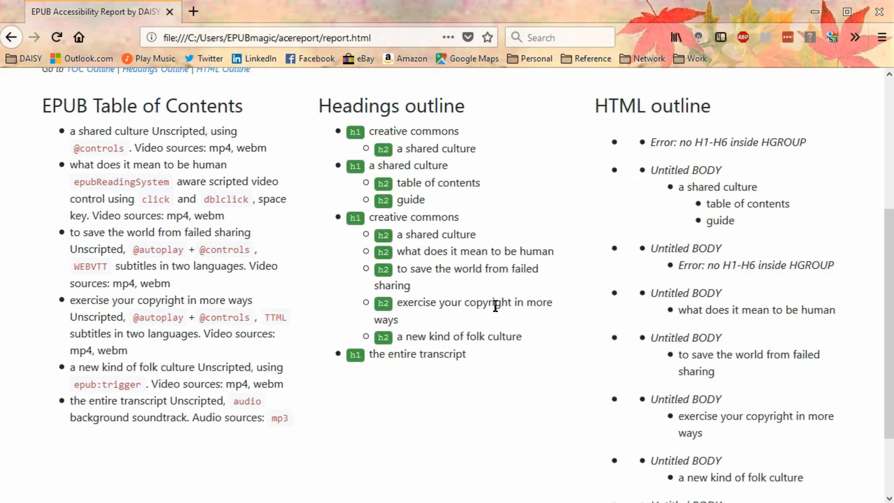
{"action": "scroll", "coordinate": [495, 311], "scroll_direction": "down", "scroll_amount": 2}
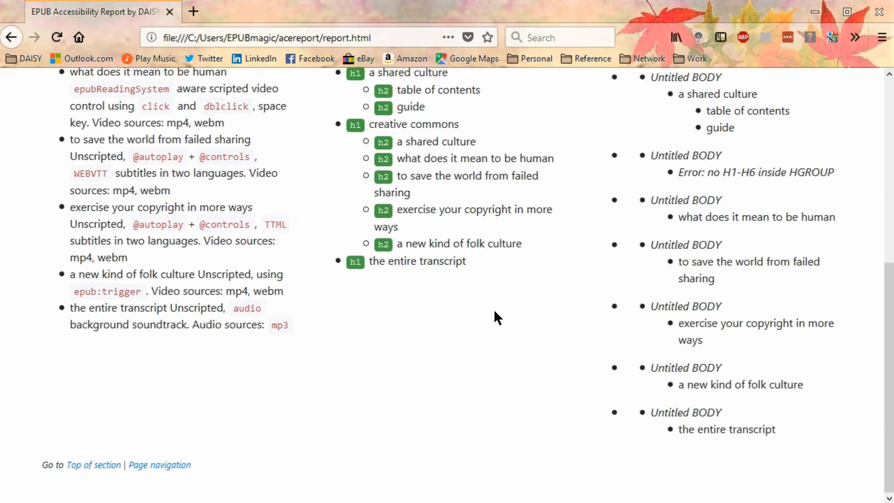
{"action": "scroll", "coordinate": [495, 316], "scroll_direction": "up", "scroll_amount": 2}
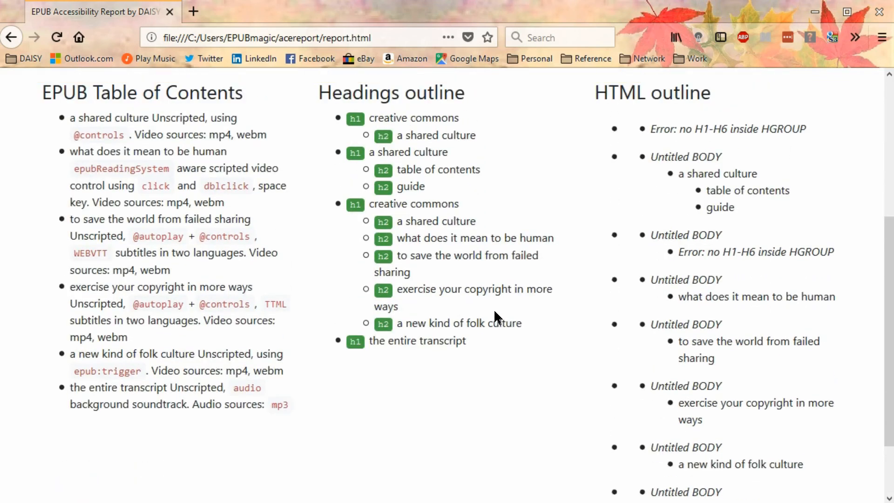
{"action": "scroll", "coordinate": [495, 317], "scroll_direction": "up", "scroll_amount": 6}
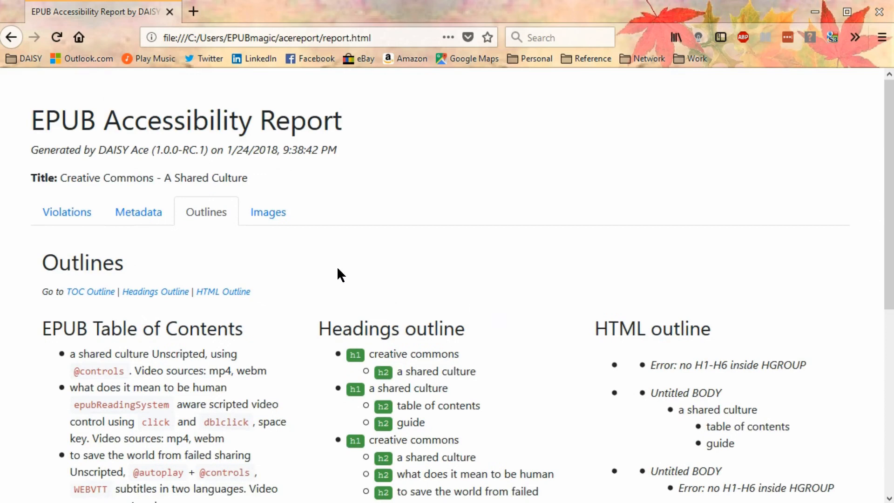
Step: Examine the report's images section, including each image's alt attribute, aria-describedby content, associated figcaption, location and role
{"action": "left_click", "coordinate": [259, 218]}
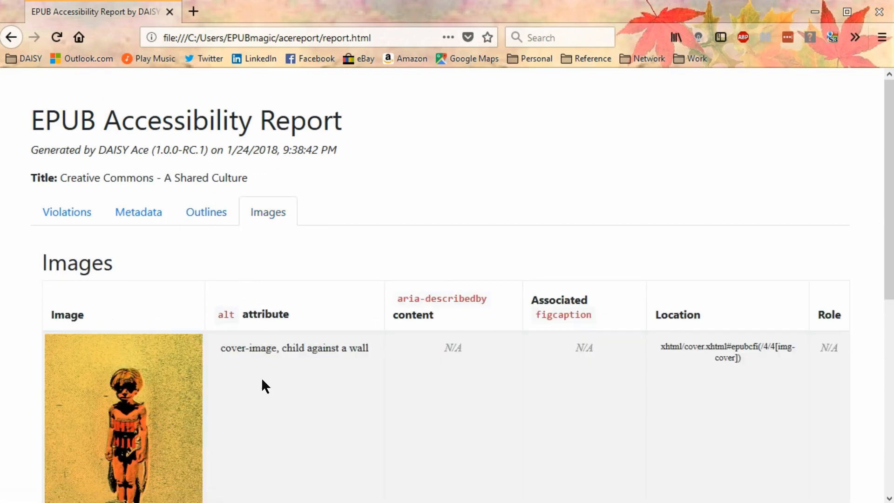
{"action": "scroll", "coordinate": [263, 375], "scroll_direction": "down", "scroll_amount": 1}
{"action": "scroll", "coordinate": [262, 379], "scroll_direction": "down", "scroll_amount": 3}
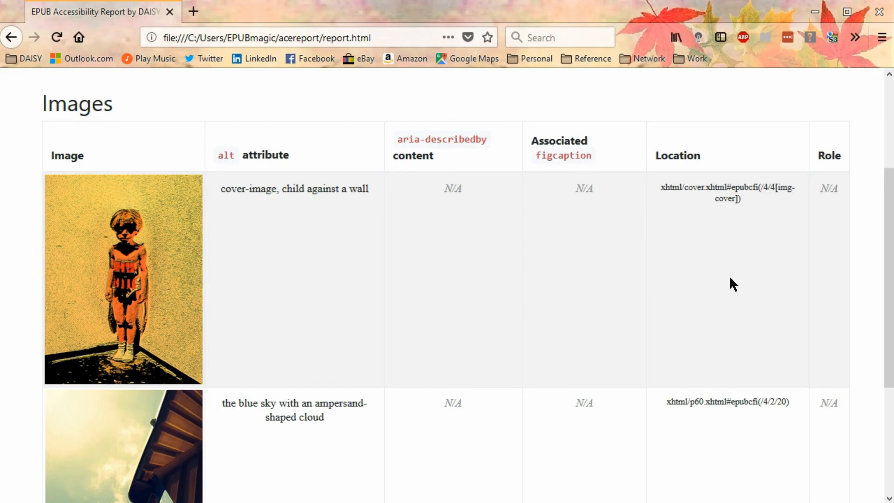
{"action": "scroll", "coordinate": [713, 282], "scroll_direction": "up", "scroll_amount": 3}
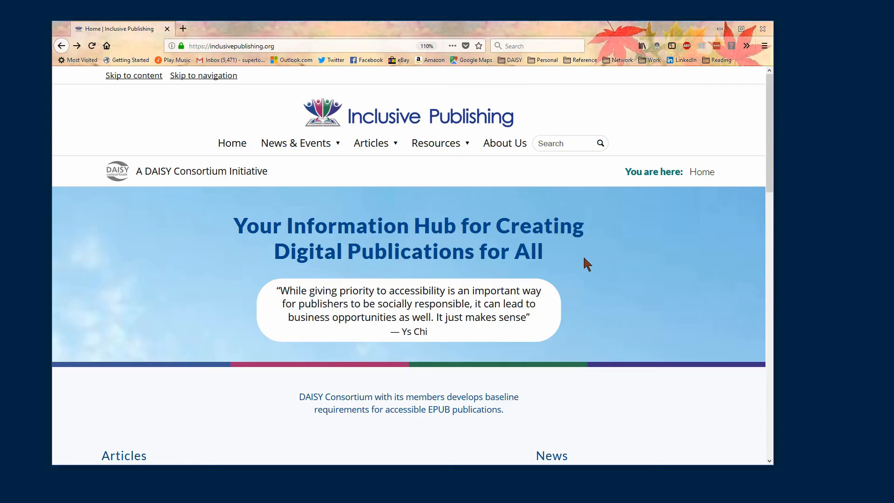
Step: Open the Ace Accessibility Checker resource on the Inclusive Publishing website and read through the tool's description
{"action": "mouse_move", "coordinate": [435, 146]}
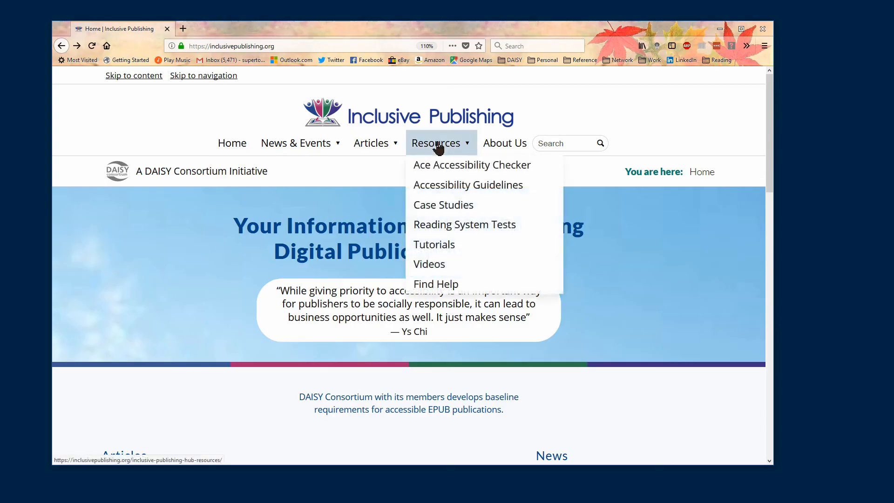
{"action": "left_click", "coordinate": [440, 171]}
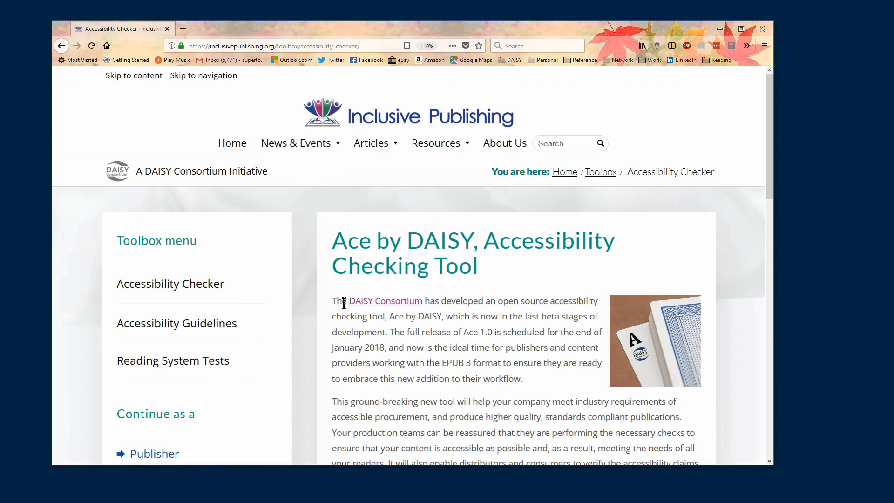
{"action": "scroll", "coordinate": [323, 326], "scroll_direction": "down", "scroll_amount": 5}
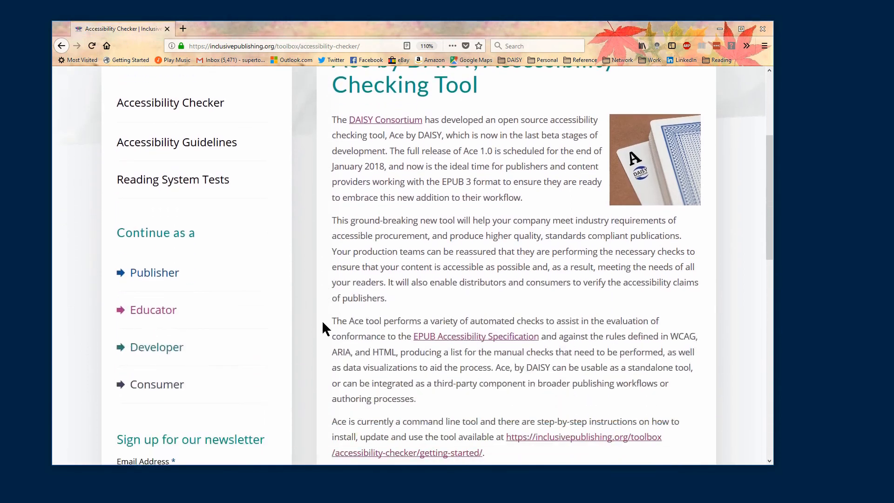
{"action": "scroll", "coordinate": [323, 325], "scroll_direction": "down", "scroll_amount": 5}
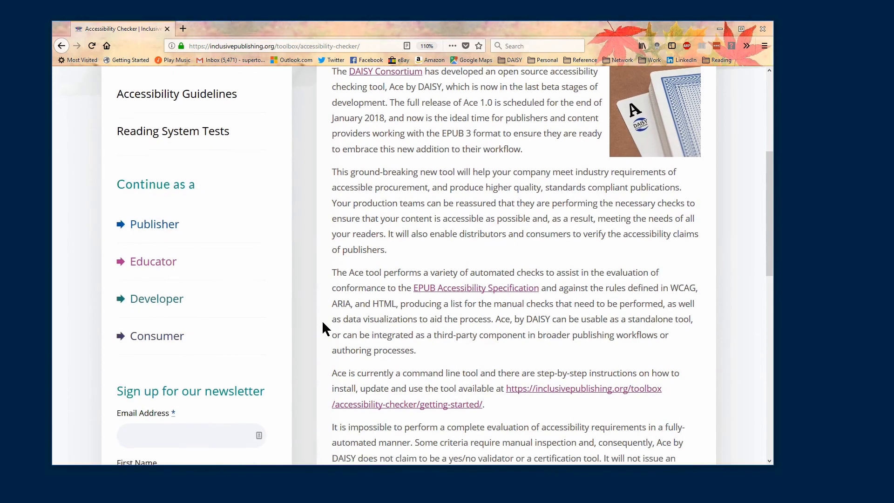
Step: Enter the subscriber's e-mail address in the newsletter sign-up form and proceed to the first name
{"action": "left_click", "coordinate": [167, 217]}
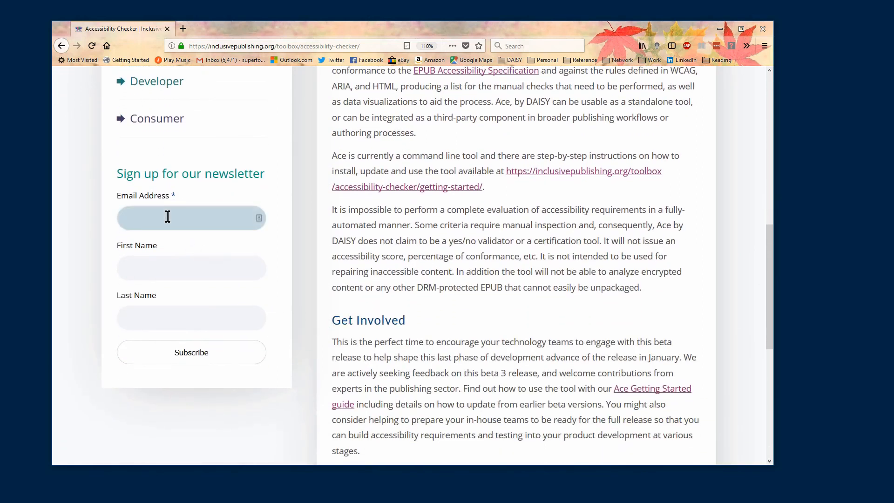
{"action": "type", "text": "you@email.com"}
{"action": "key", "text": "Tab"}
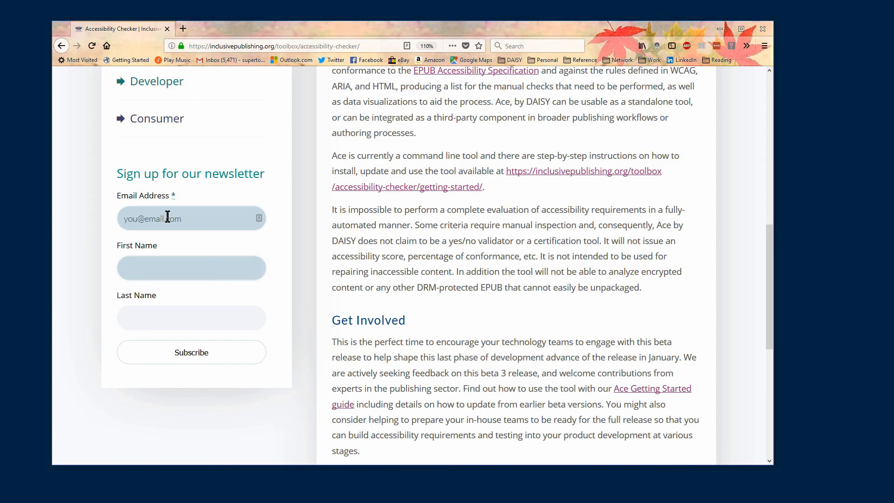